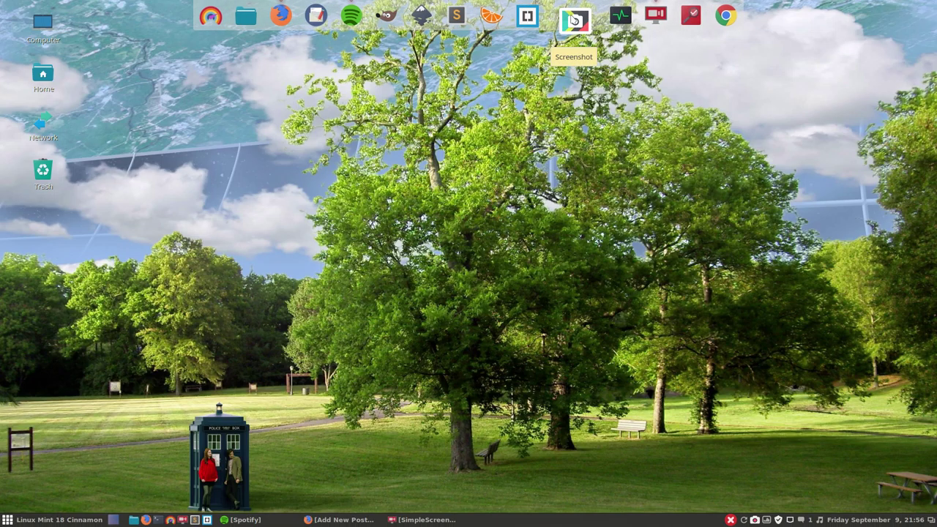
Step: Open the Screenshot tool and look up "screensh" among the installed applications
click(575, 21)
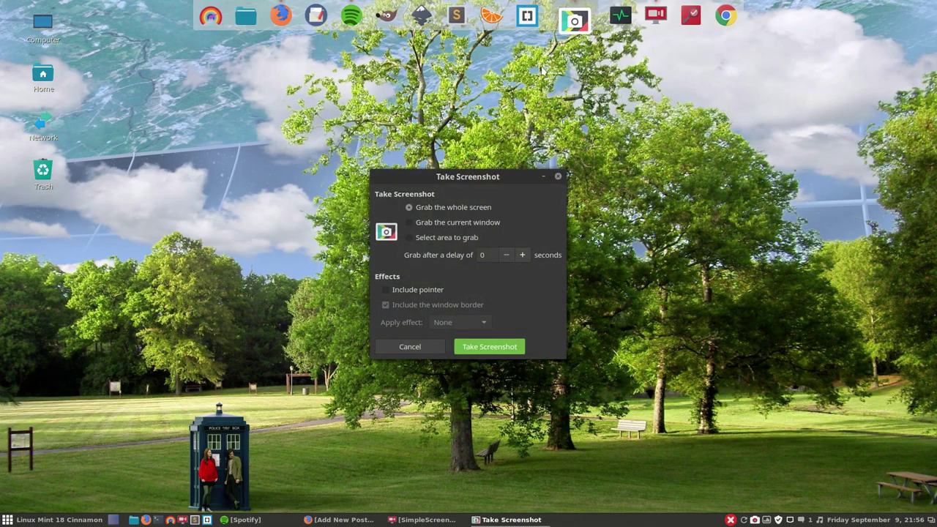
click(59, 520)
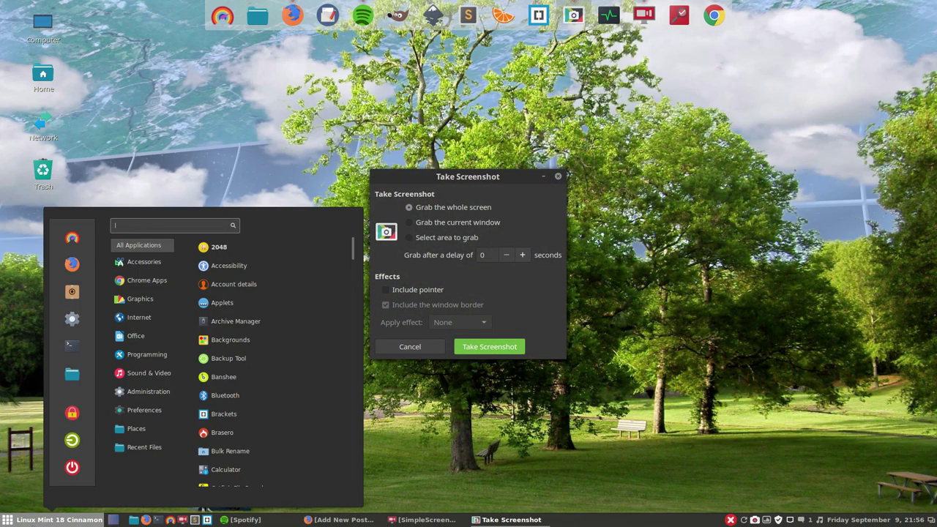
text(scree)
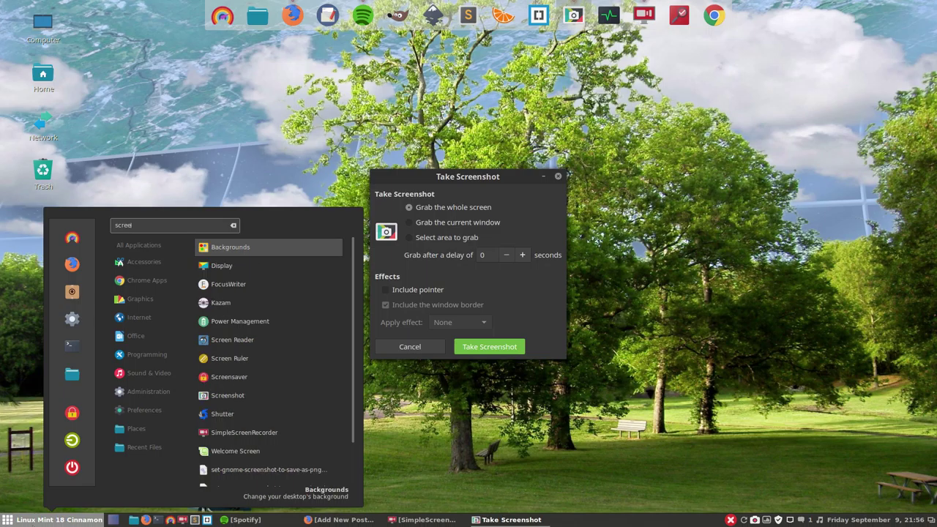
text(nsh)
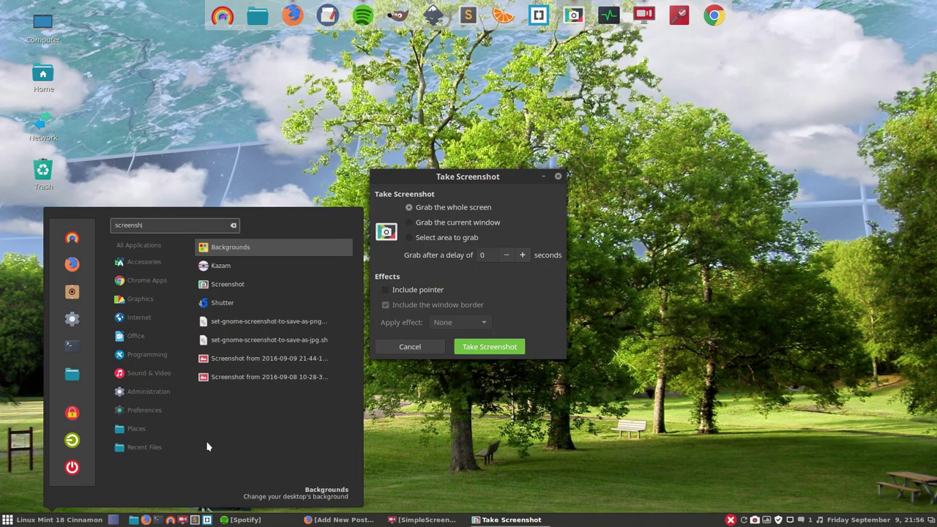
click(209, 136)
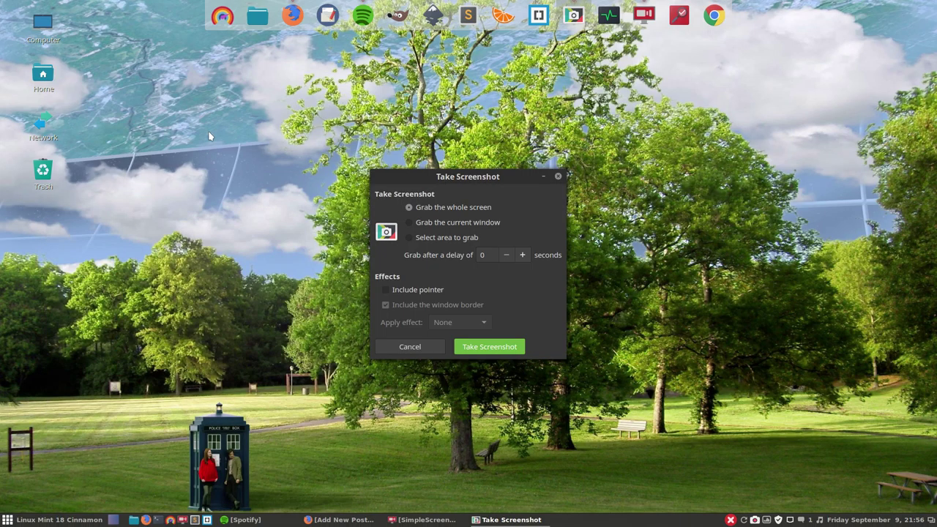
Step: Open System Monitor, sort the processes by highest ID first, select the gnome-screenshot process to check its name, and close the monitor
key(ctrl+shift+Escape)
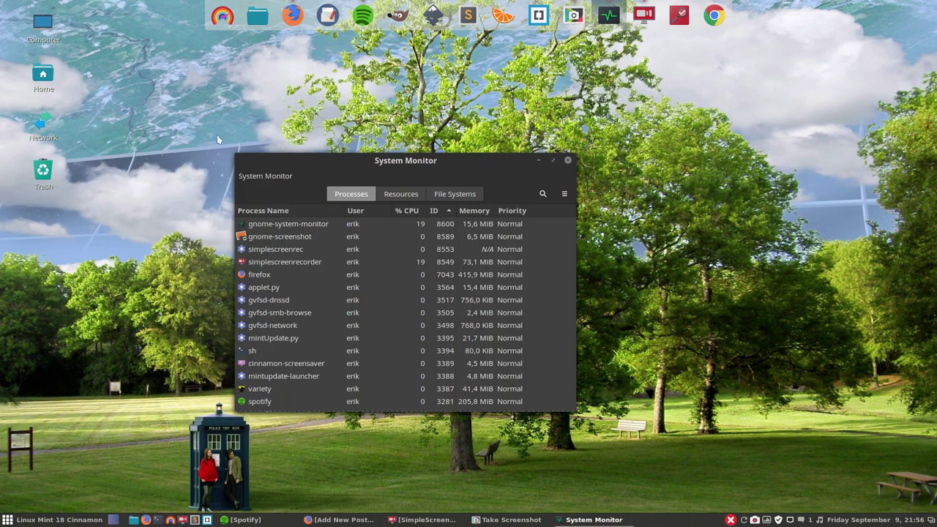
click(440, 213)
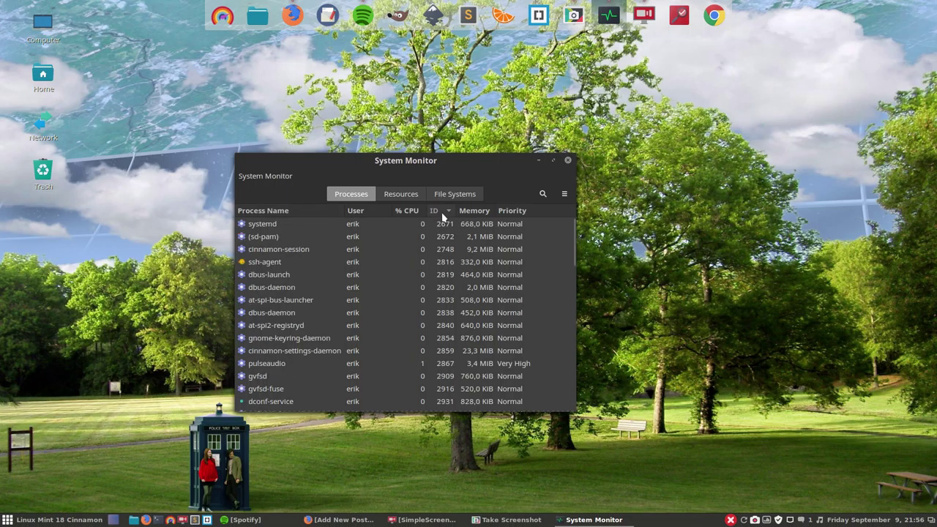
click(442, 216)
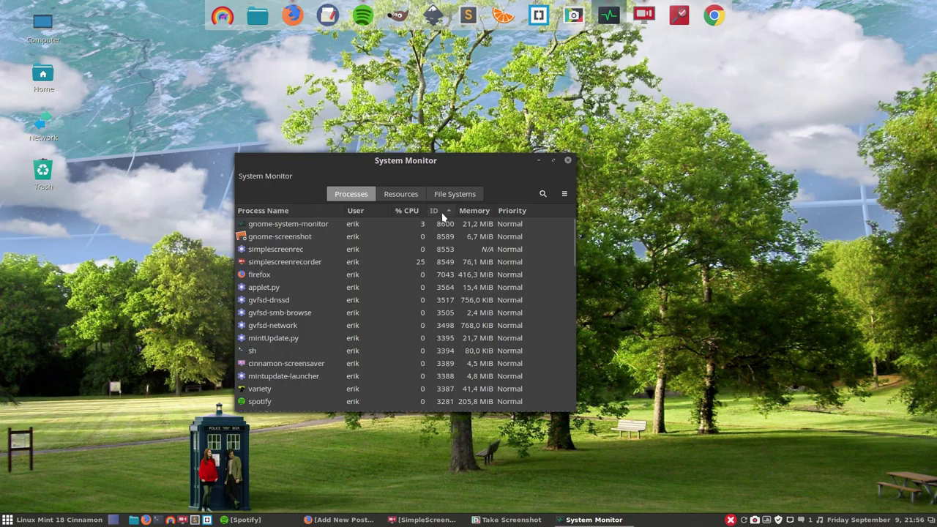
click(283, 240)
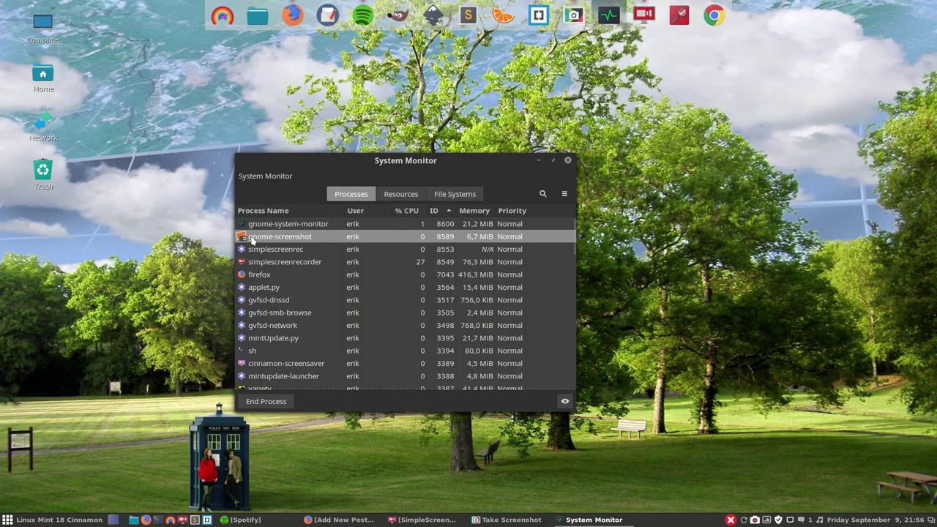
click(569, 161)
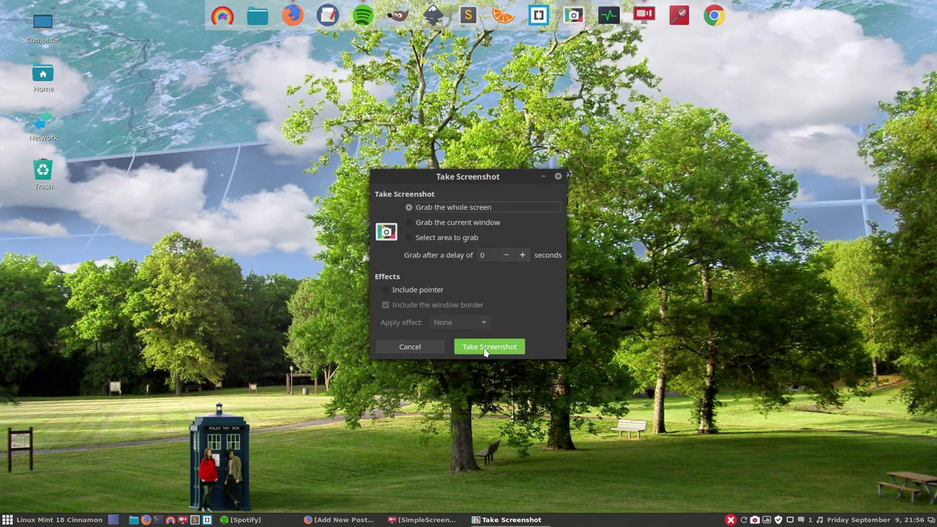
Step: Grab the whole screen, highlight the file extension in the proposed name, and close the save dialog without saving
click(485, 348)
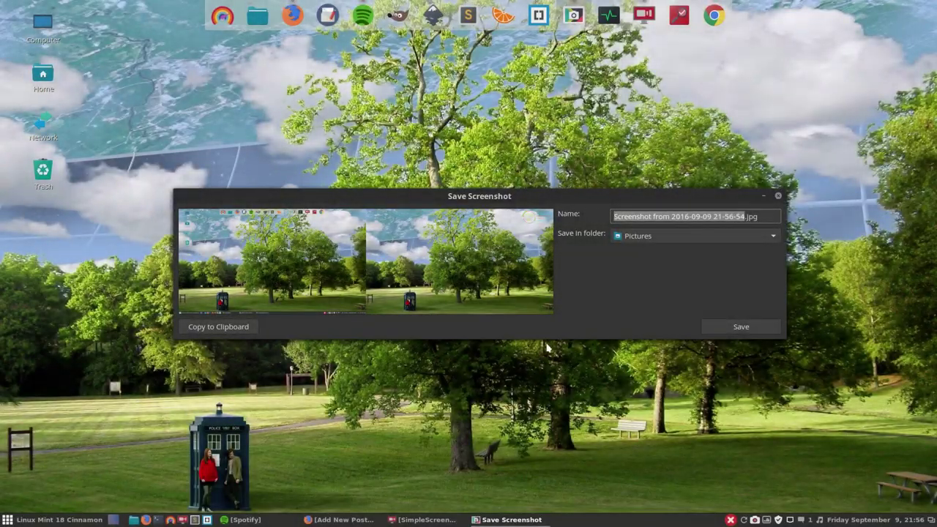
click(747, 216)
drag(747, 216, 760, 217)
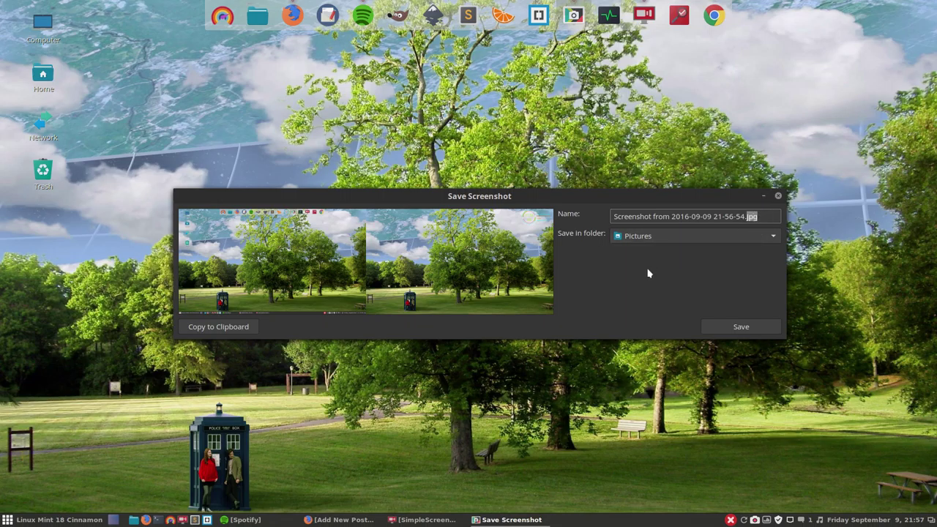
click(779, 197)
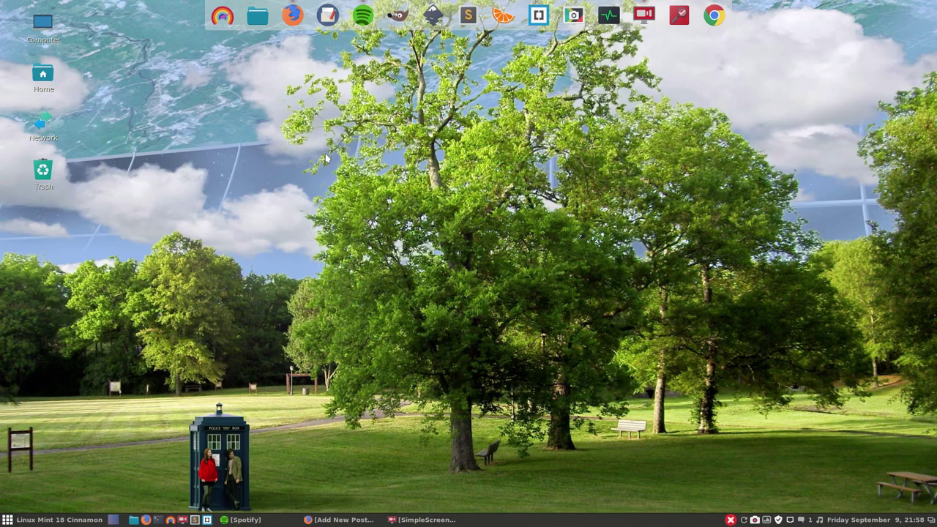
Step: Open a terminal and enter the command sudo apt install dconf-editor, completing the package name from the suggestions
key(ctrl+alt+t)
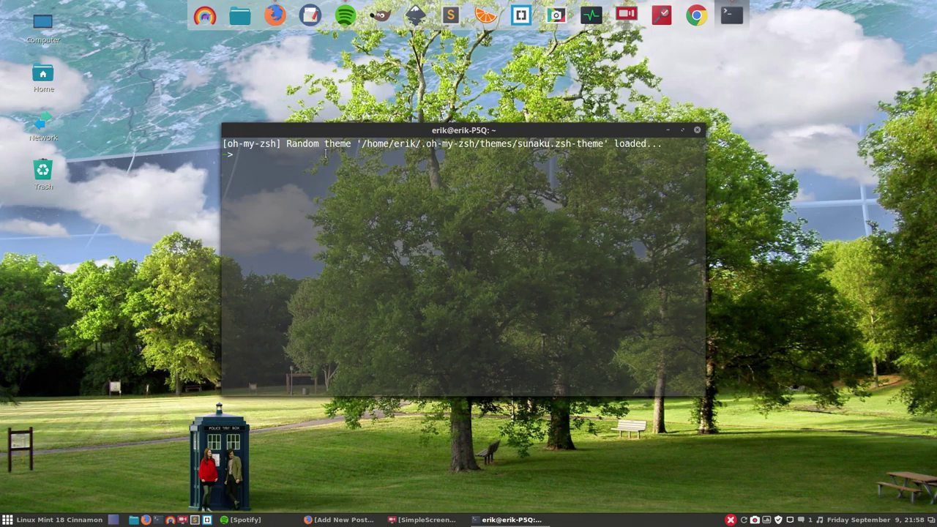
text(sudo apt install dconf-)
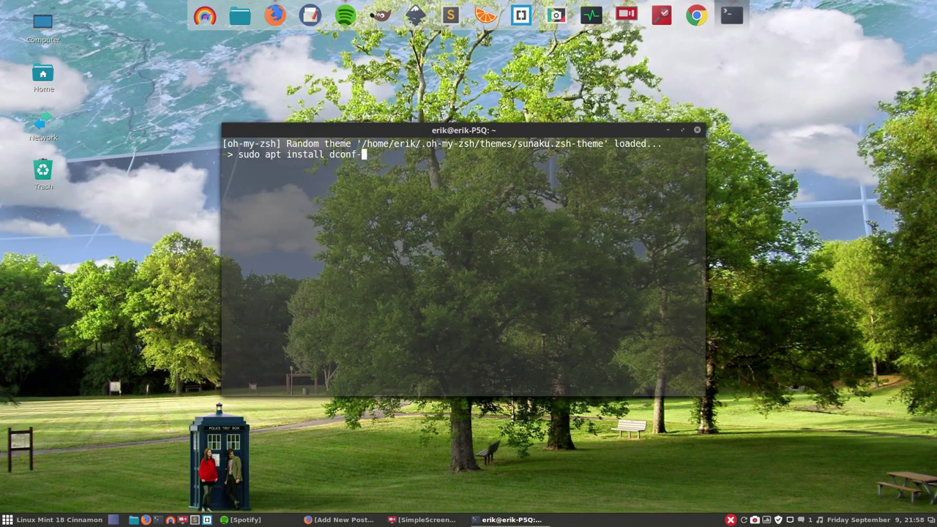
key(Tab)
key(Tab)
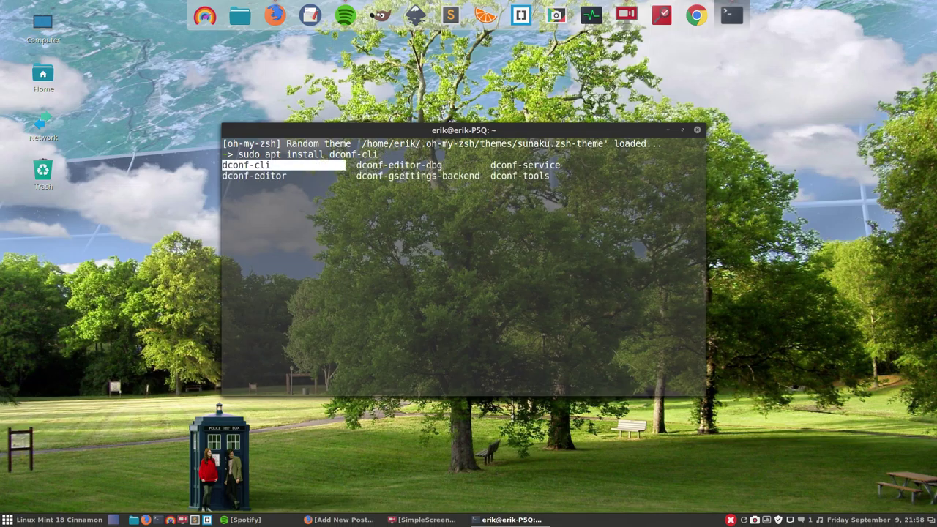
key(Tab)
key(shift+Tab)
key(Tab)
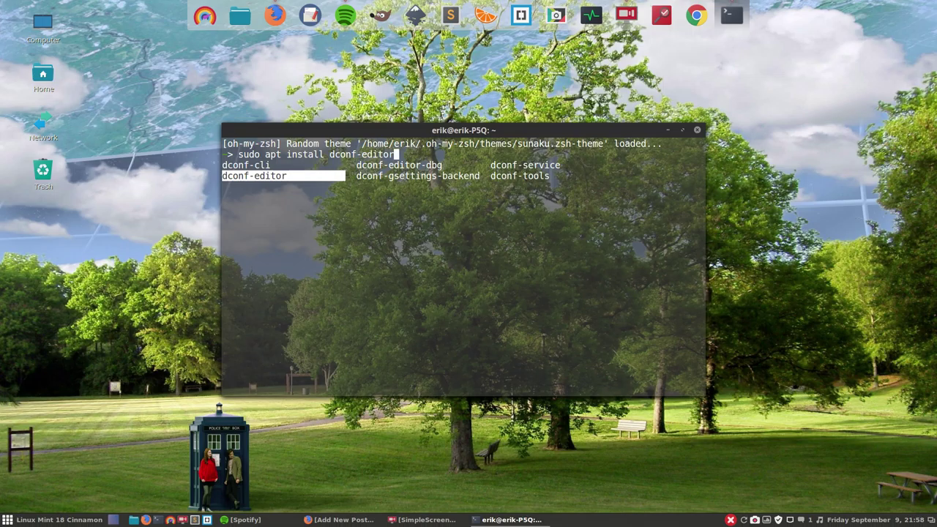
Step: Add dconf-cli as a second package, run the install command, and authenticate with the account password
key(Tab)
key(BackSpace)
key(BackSpace)
key(BackSpace)
key(BackSpace)
text(dconf)
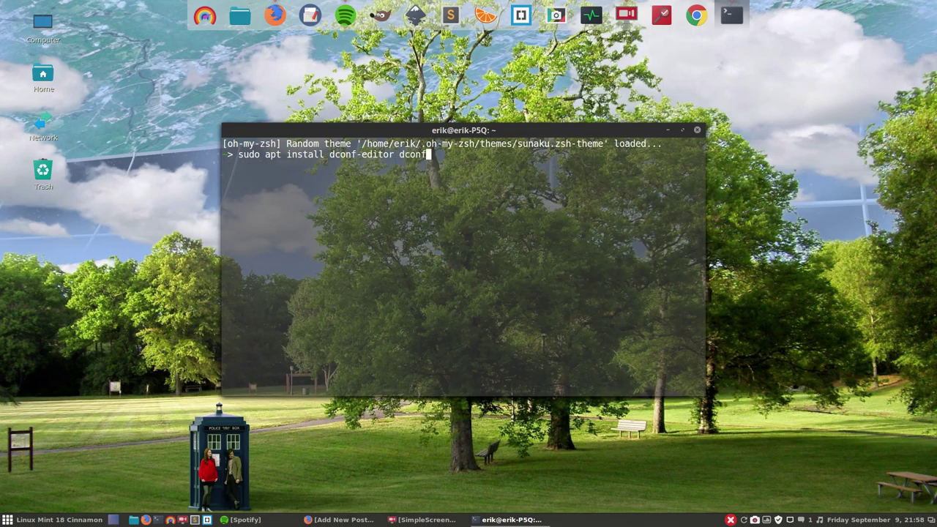
text(-cli)
key(Return)
key(Return)
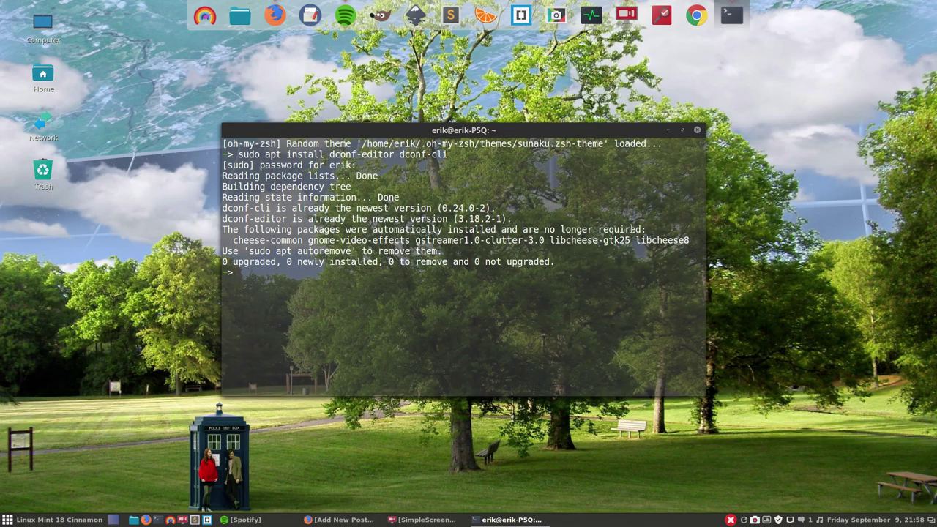
Step: Remove the unneeded packages with sudo apt autoremove, answer y to continue, and minimise the terminal
text(sudo apt autorem)
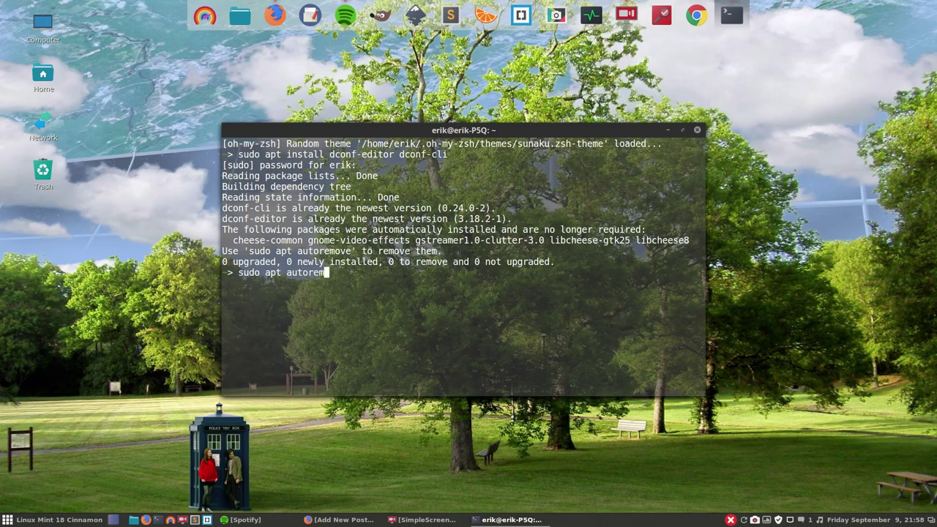
text(ove)
key(Return)
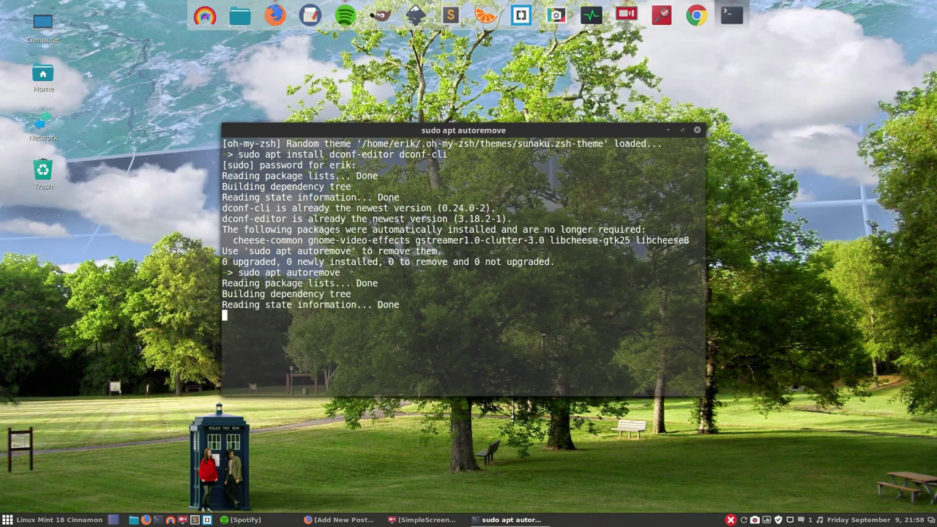
text(y)
key(Return)
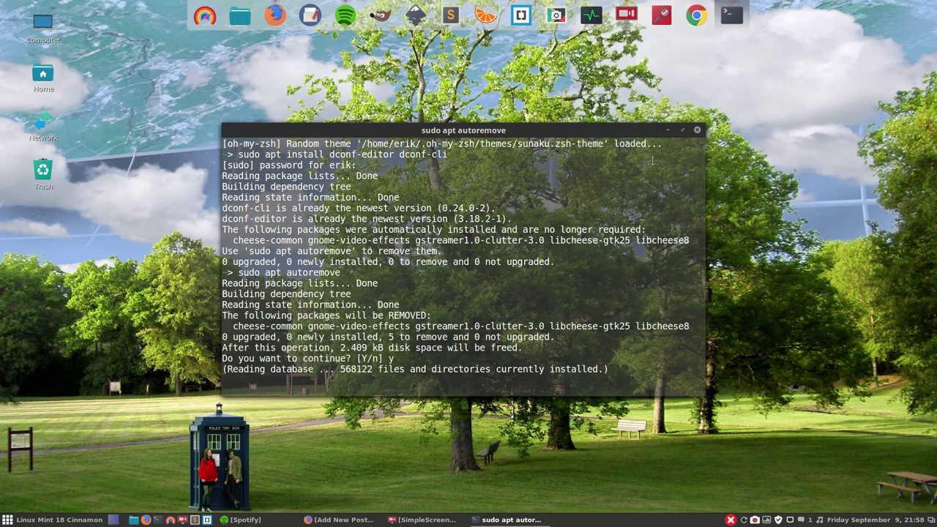
click(667, 130)
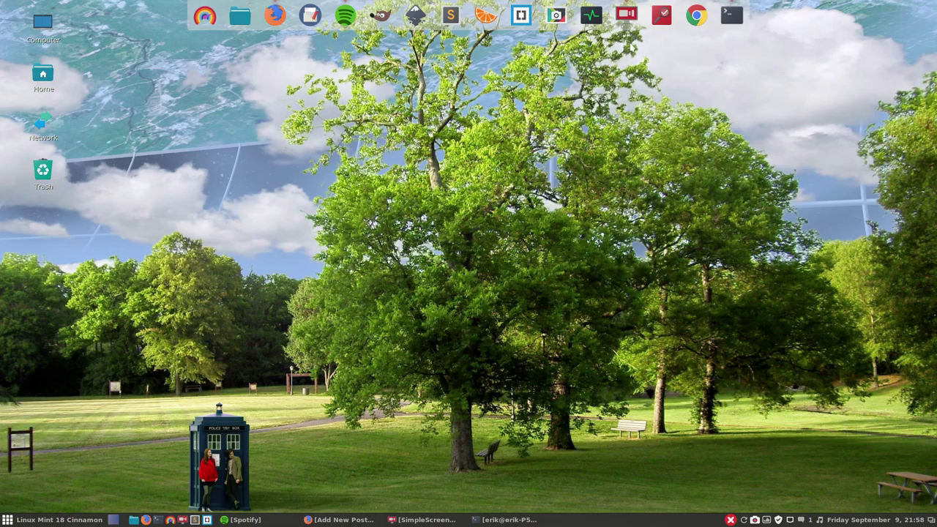
Step: Open dconf Editor and expand the apps, ca, com, desktop, net, org and system branches plus org's cinnamon folder
click(662, 21)
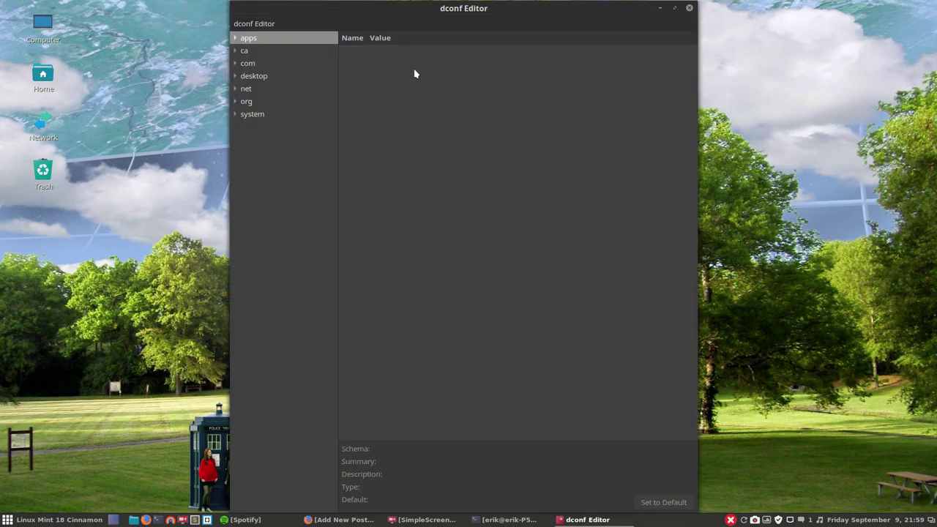
mouse_move(491, 4)
click(235, 38)
click(235, 76)
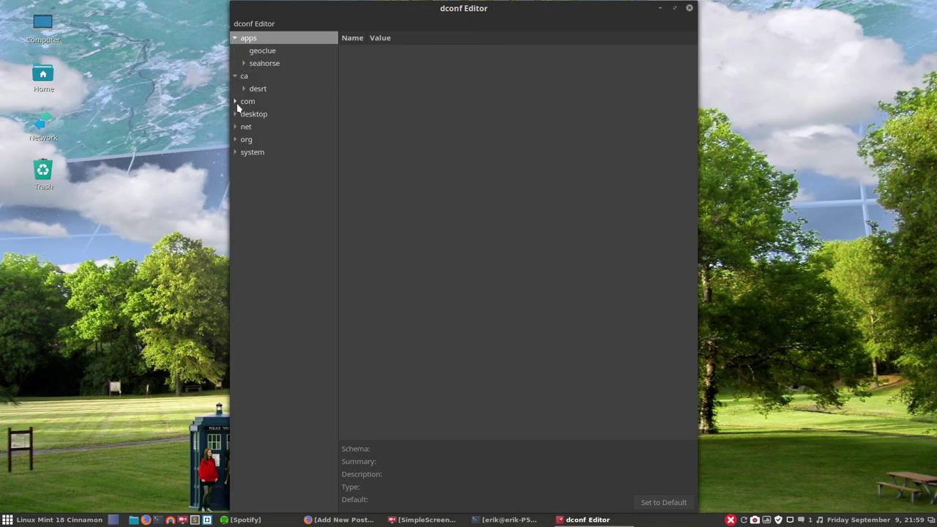
click(235, 101)
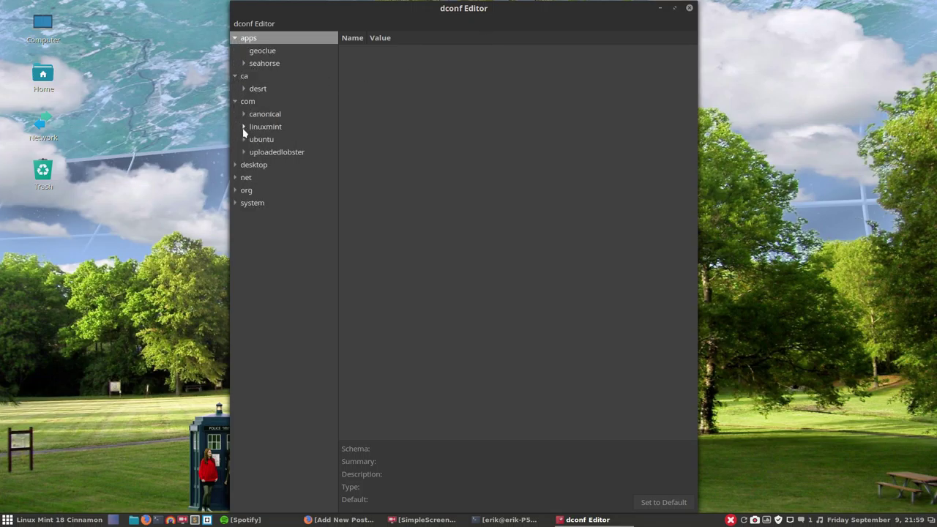
click(235, 165)
click(235, 190)
click(234, 215)
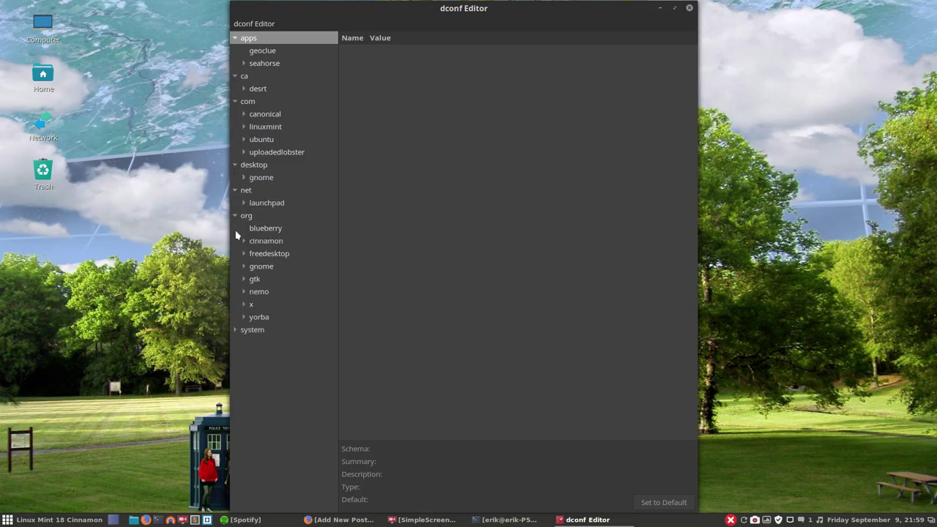
click(236, 329)
click(244, 241)
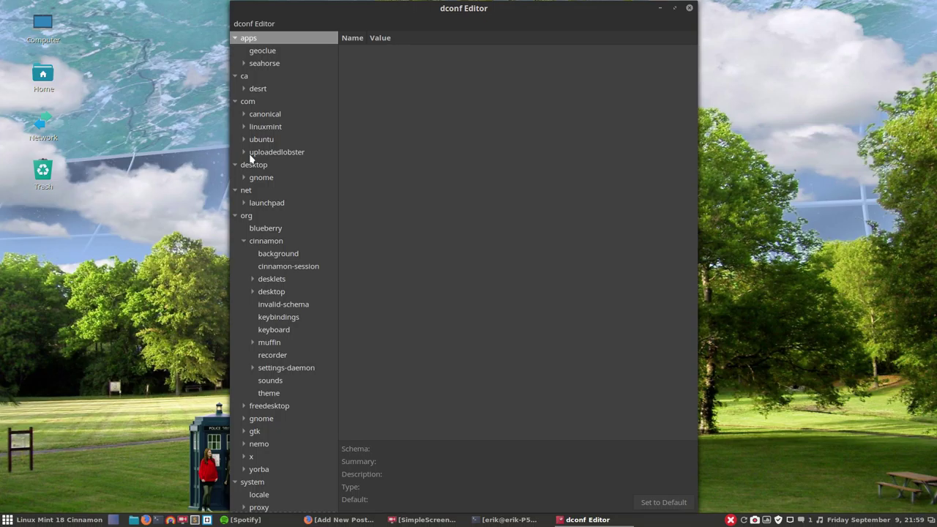
Step: Open the key search, check the running process names in System Monitor, and enter "screenshot" as the search term
click(258, 24)
click(257, 40)
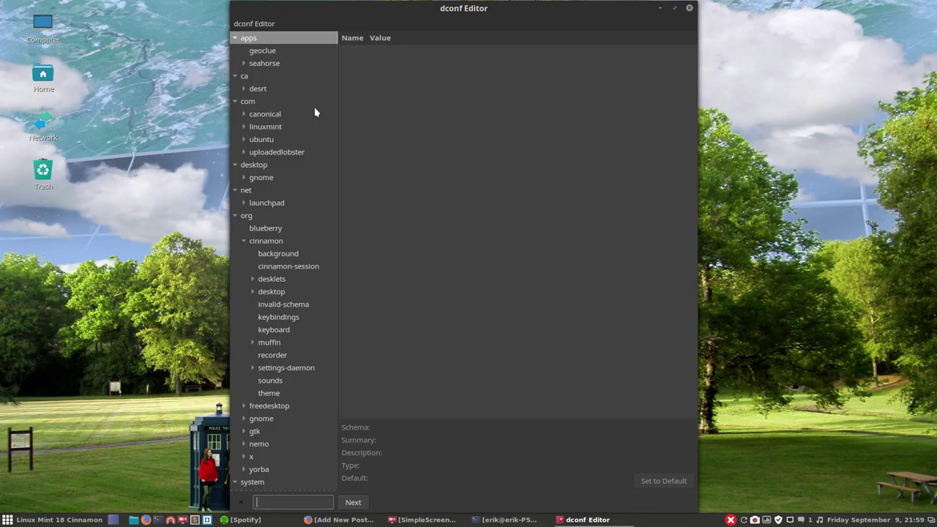
key(ctrl+shift+Escape)
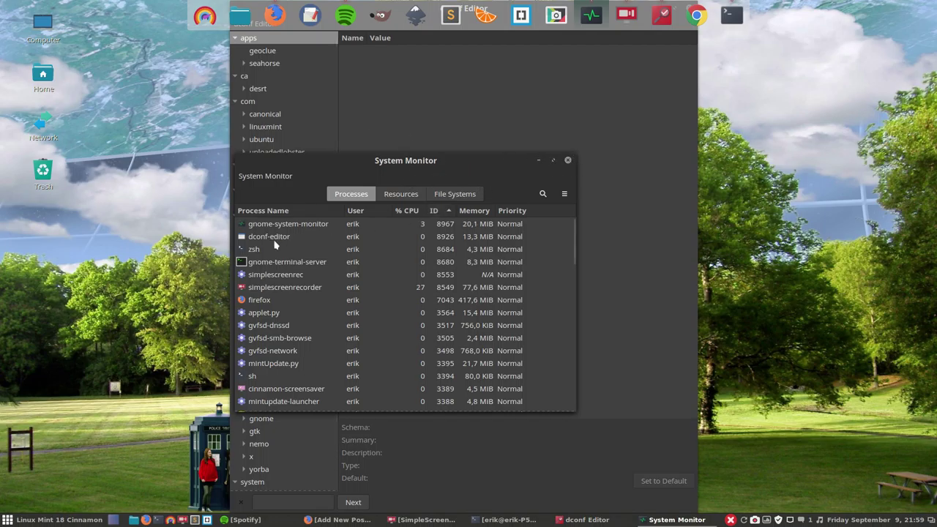
click(567, 160)
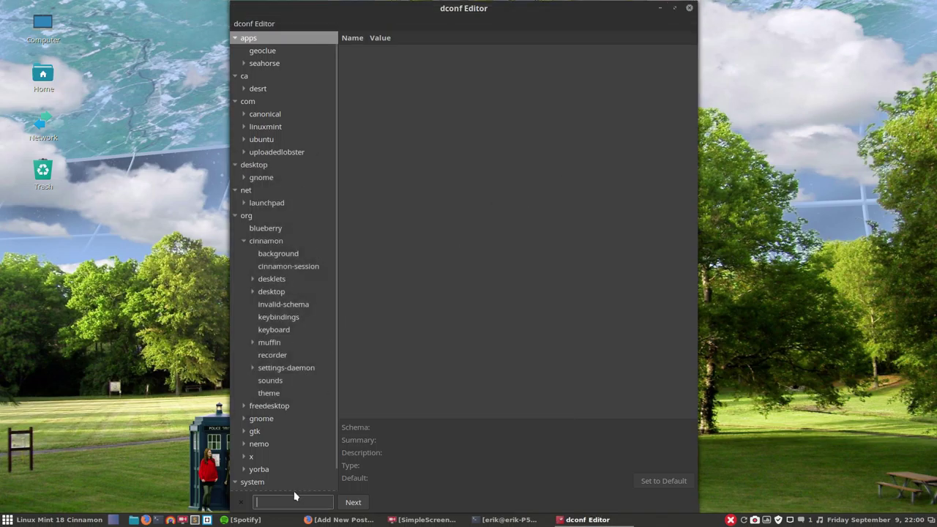
text(screensh)
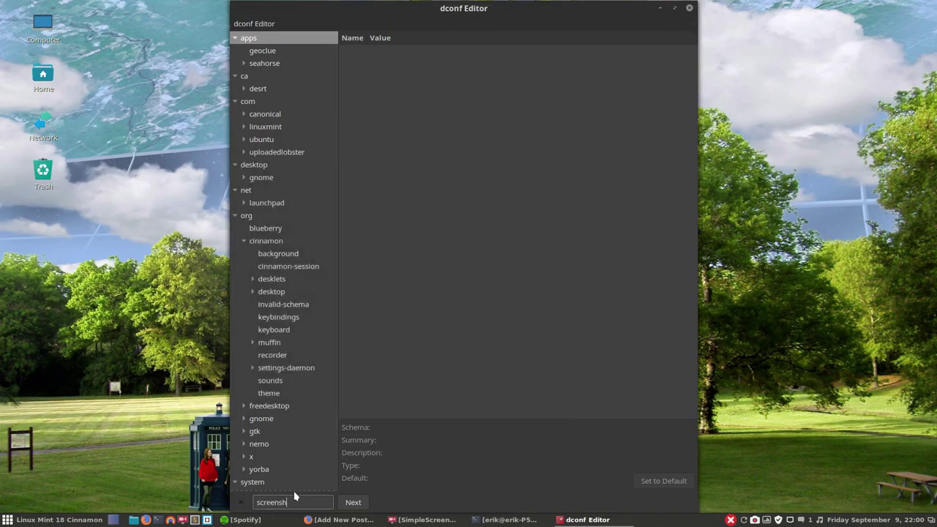
text(ot)
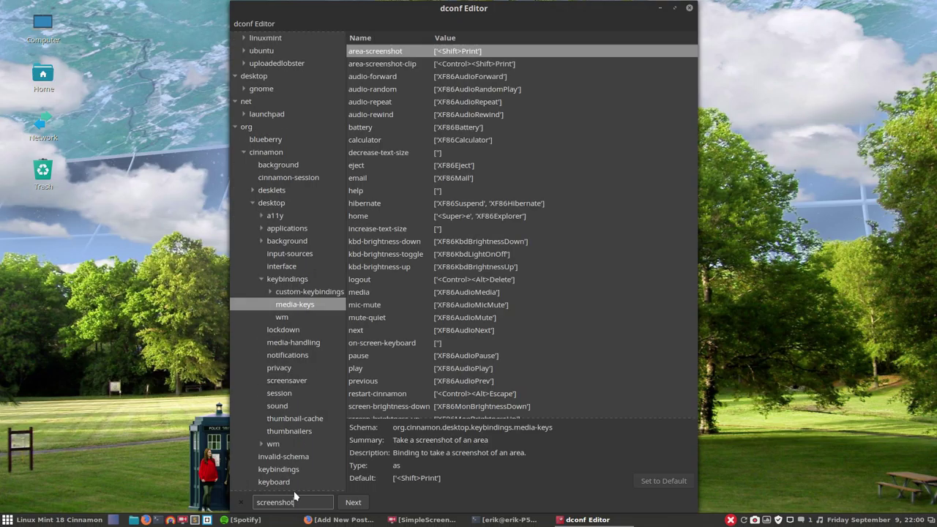
Step: Advance through the search matches to org.gnome.gnome-screenshot and select its default-file-type key
click(362, 506)
click(361, 506)
click(361, 506)
click(361, 507)
click(362, 507)
click(361, 506)
click(361, 506)
click(362, 507)
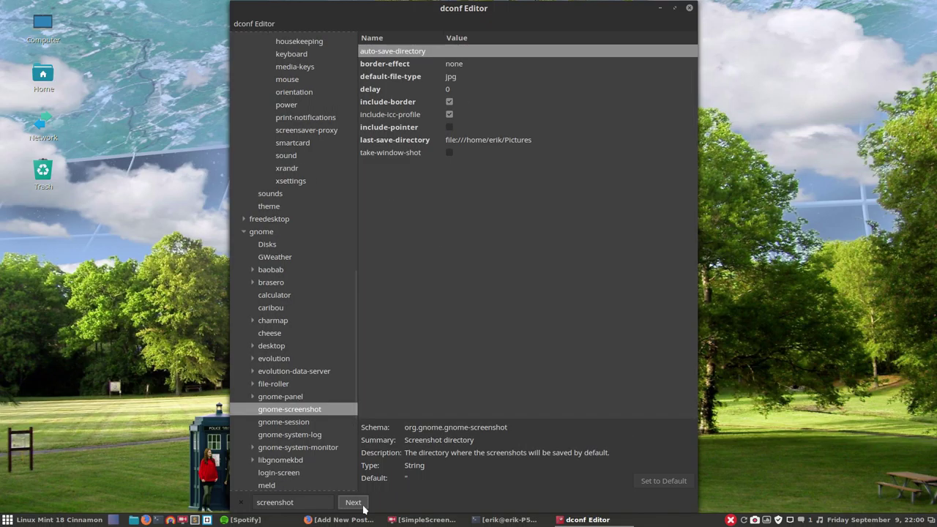
click(413, 80)
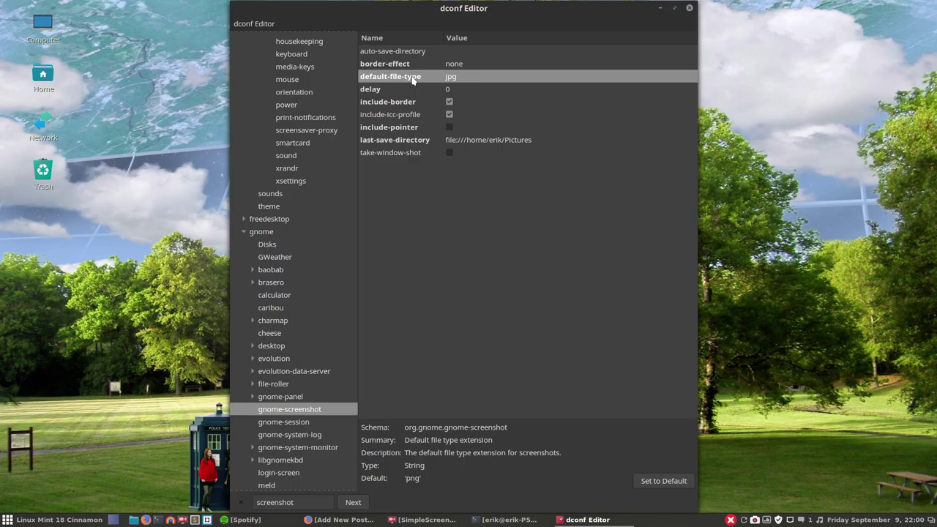
Step: Choose jpg as the default-file-type value for gnome-screenshot and close dconf Editor
click(454, 77)
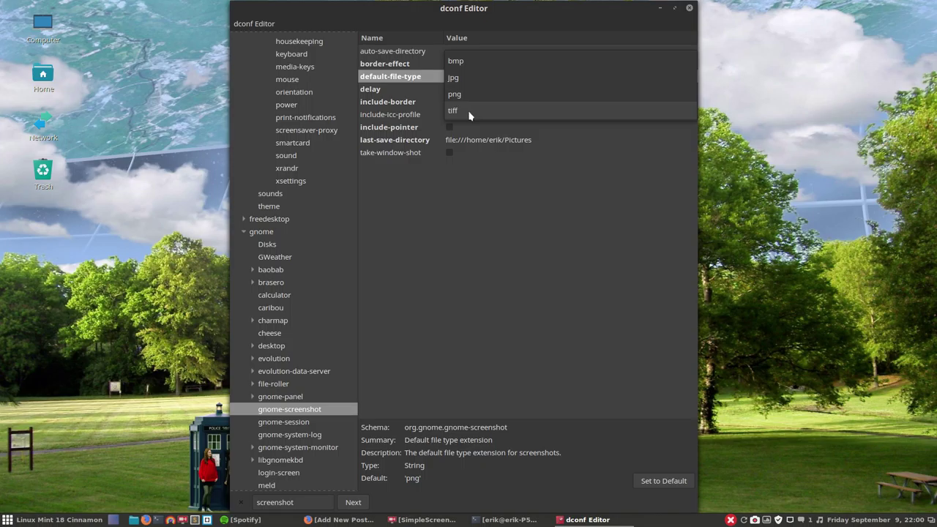
click(468, 83)
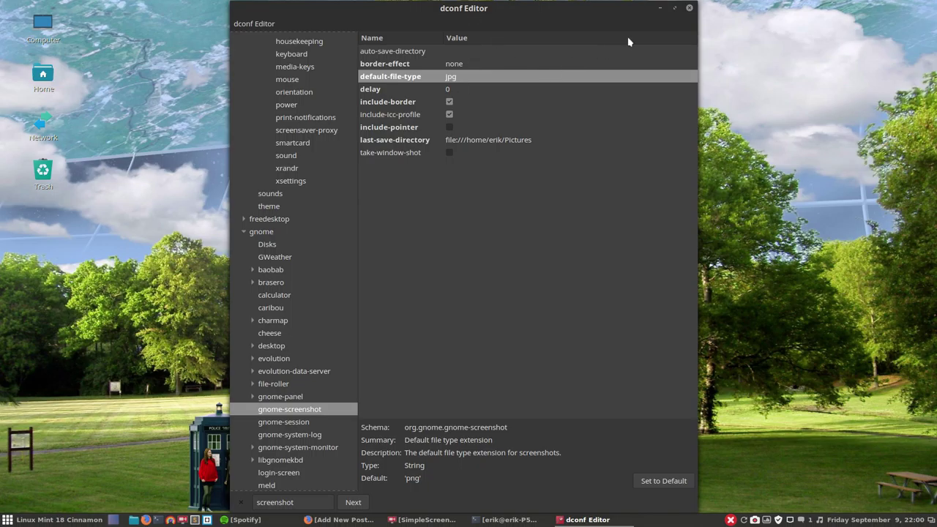
click(690, 9)
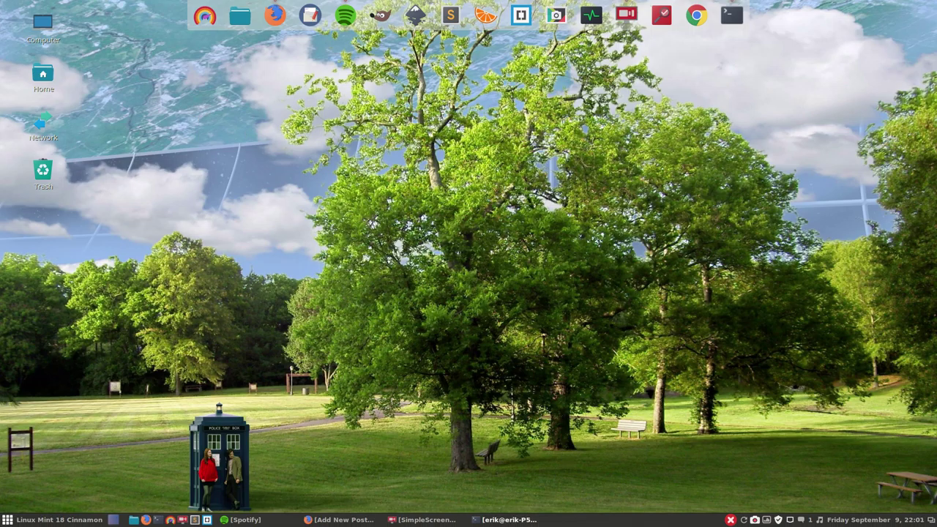
Step: Restore the terminal, recall the command gsettings set org.gnome.gnome-screenshot default-file-type jpg without running it, and highlight the word gsettings
click(505, 519)
key(Up)
key(Up)
key(Up)
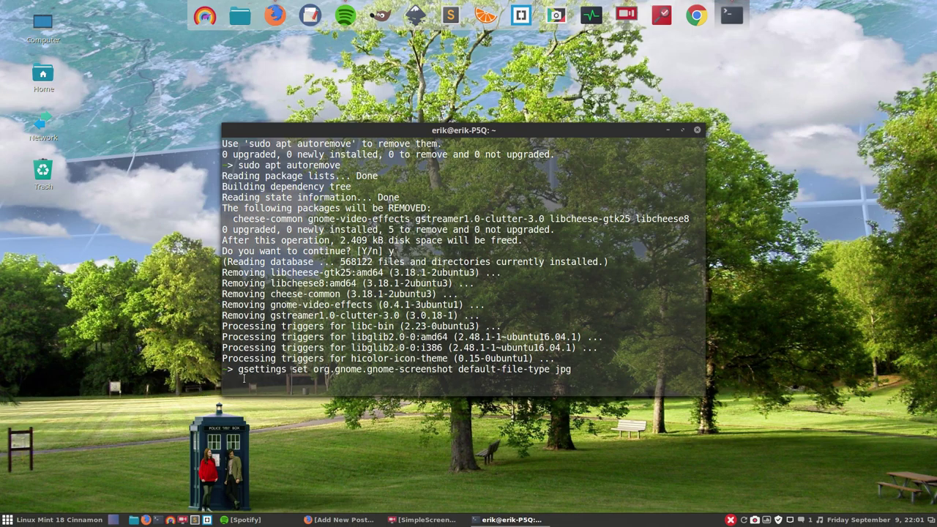
triple_click(271, 375)
double_click(271, 372)
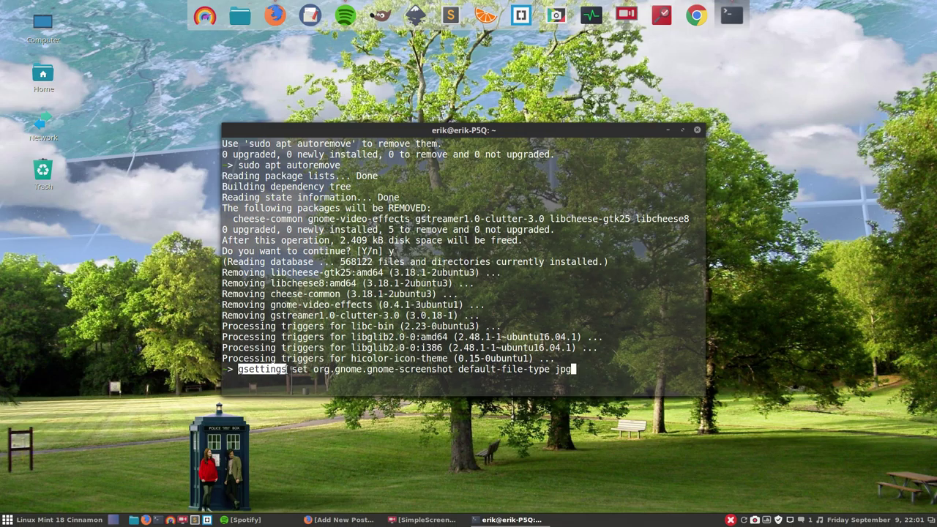
Step: Move the terminal aside, reopen dconf Editor and tile it to half the screen beside the terminal
drag(436, 133, 773, 99)
click(661, 15)
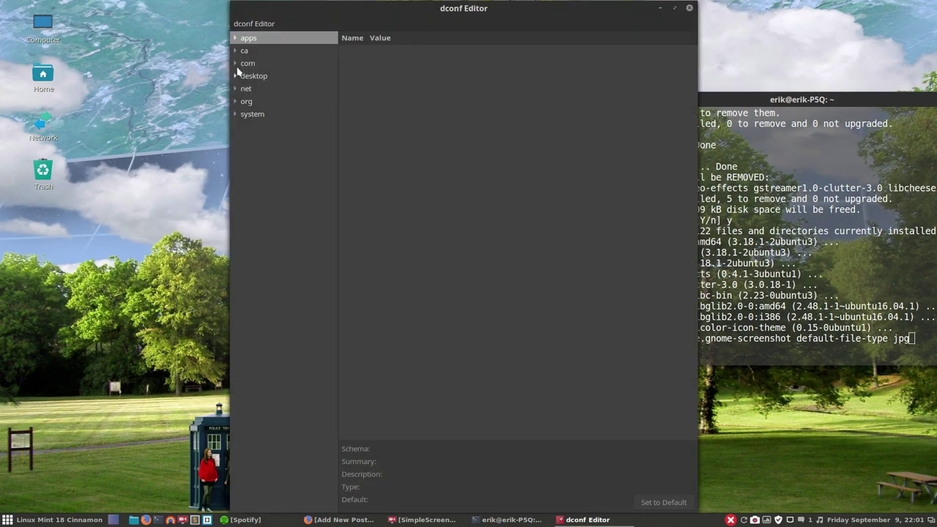
drag(416, 7, 2, 29)
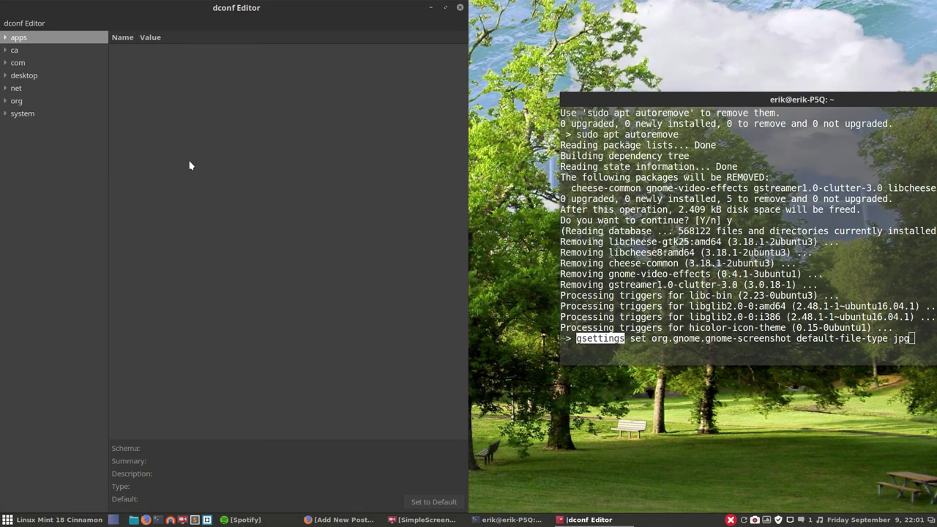
Step: Expand the org and gnome branches in dconf Editor and show the gnome-screenshot keys
click(3, 102)
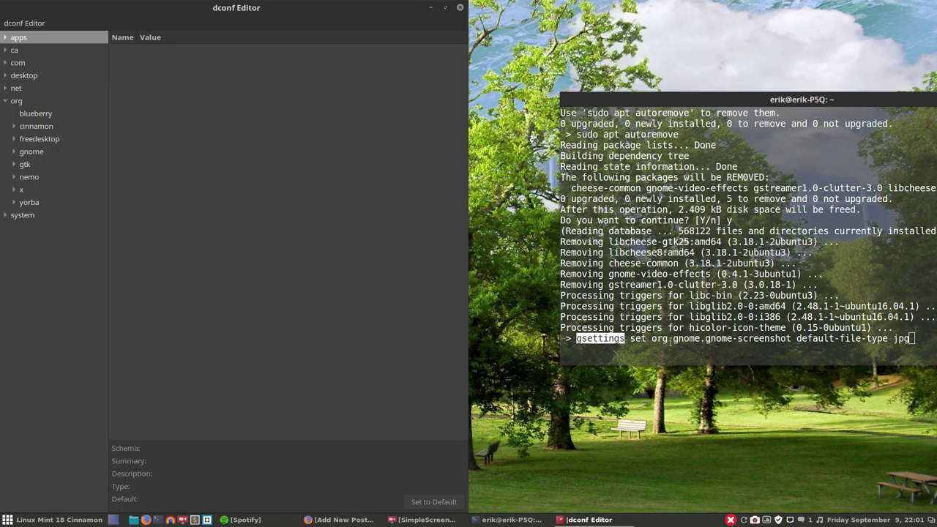
click(13, 152)
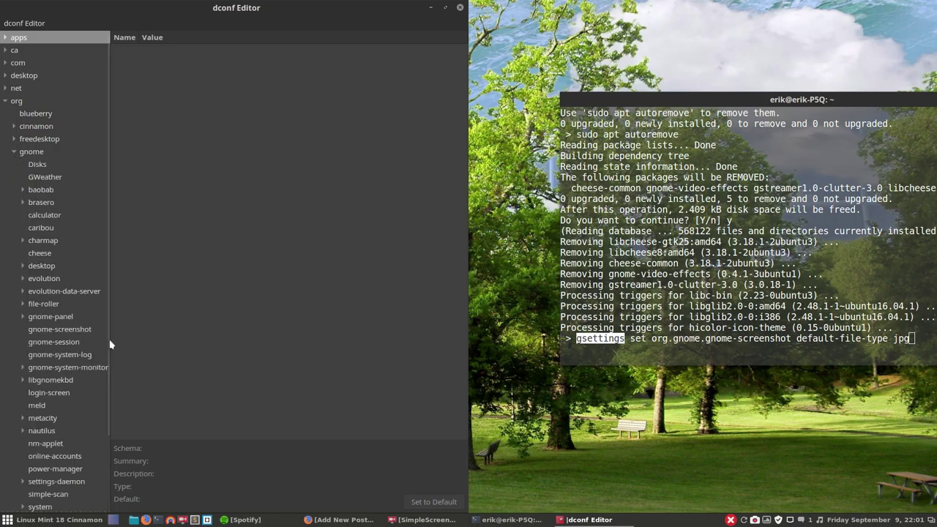
click(59, 330)
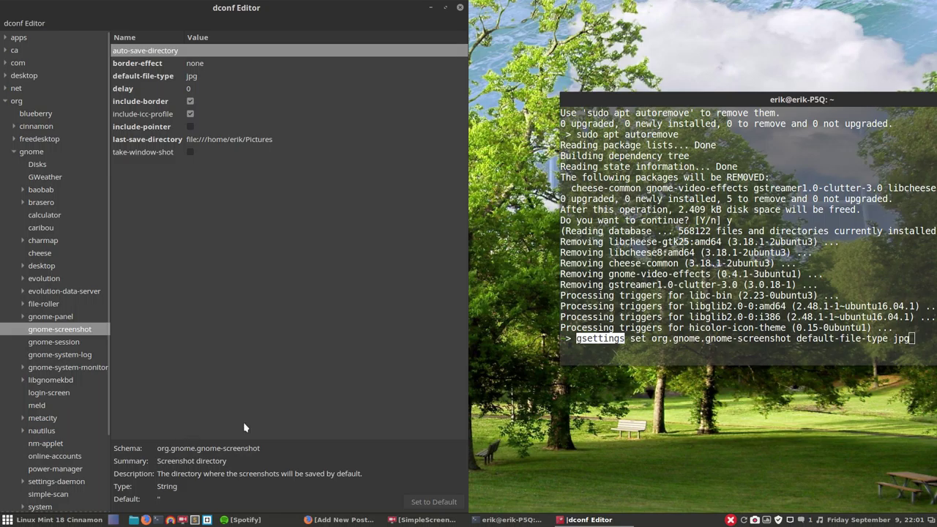
Step: Highlight the schema path org.gnome.gnome-screenshot and the value jpg in the terminal's gsettings command to compare them with the dconf Editor entries
drag(650, 338, 782, 338)
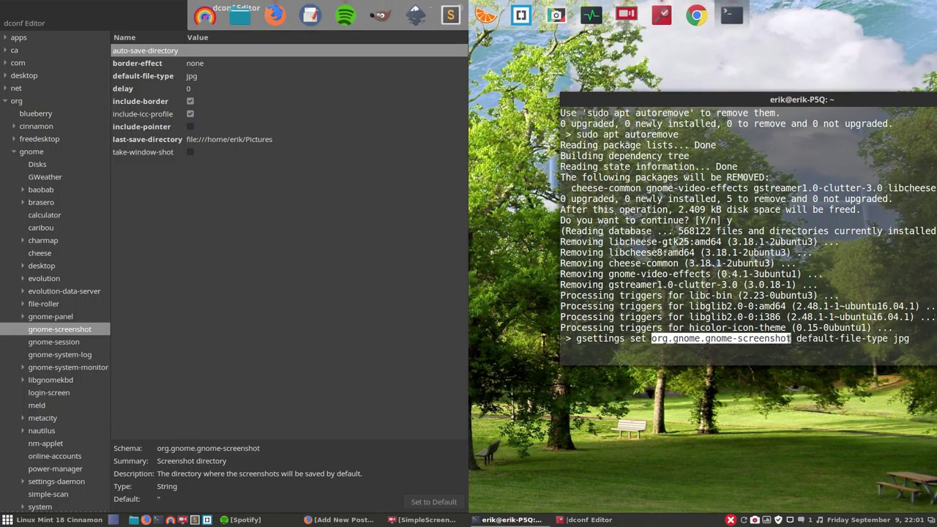
click(667, 338)
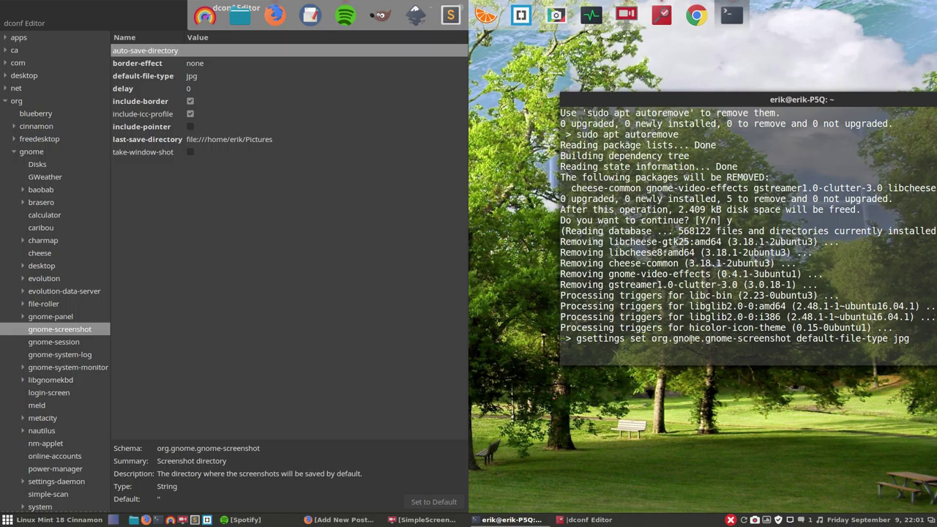
double_click(793, 338)
drag(891, 338, 933, 339)
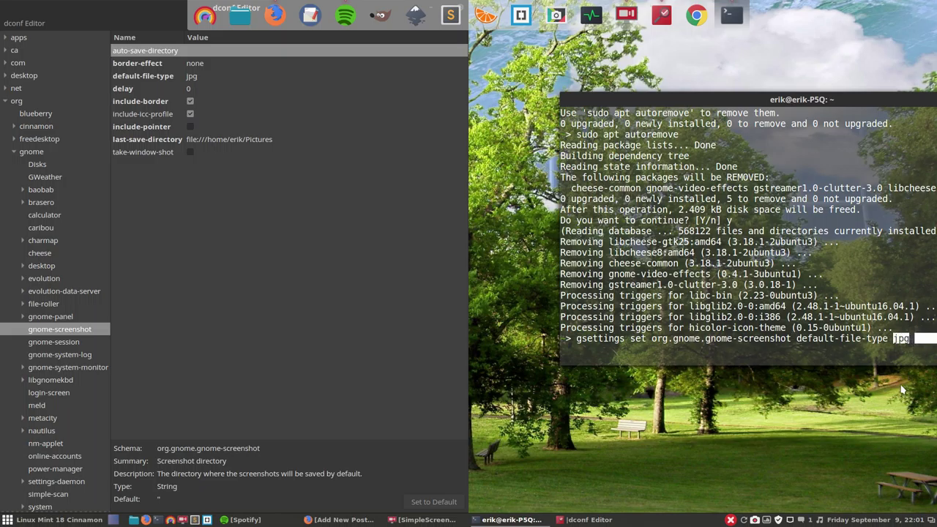